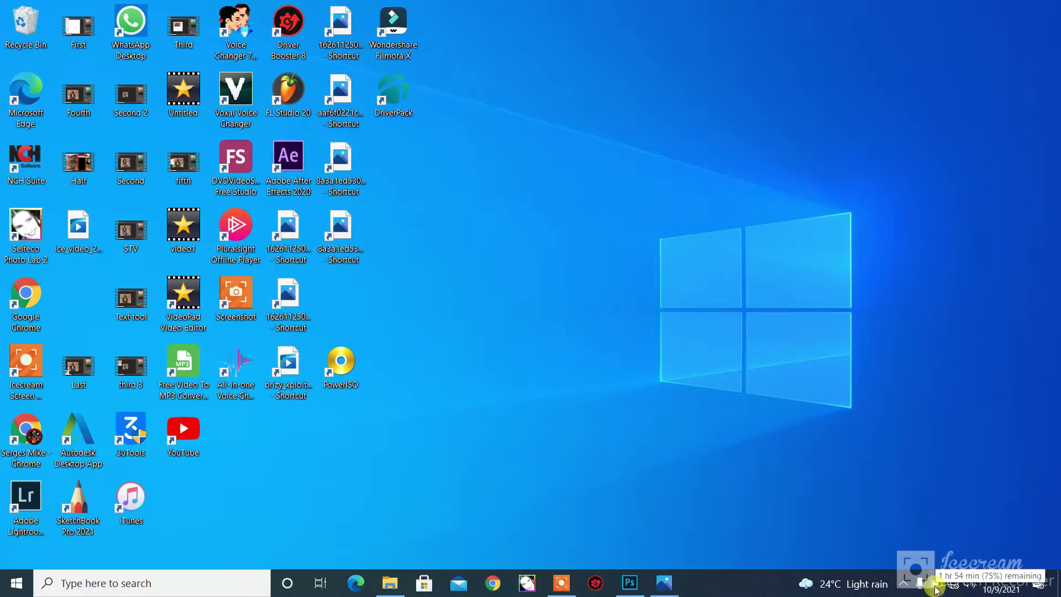
# Switch the active power plan from Balanced to High performance in Power Options, then close it
pyautogui.rightClick(935, 589)
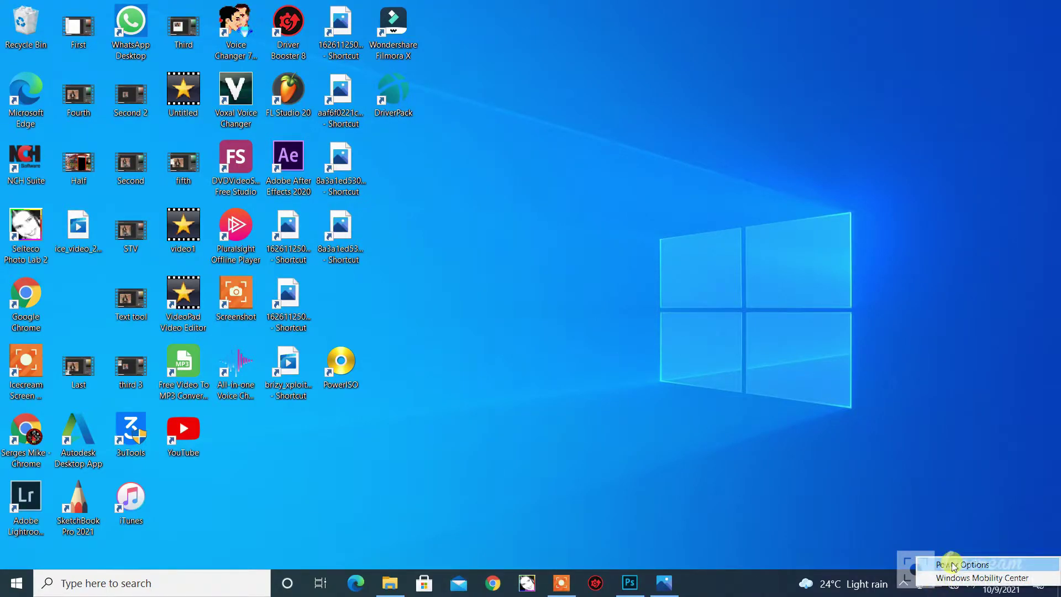
pyautogui.click(953, 566)
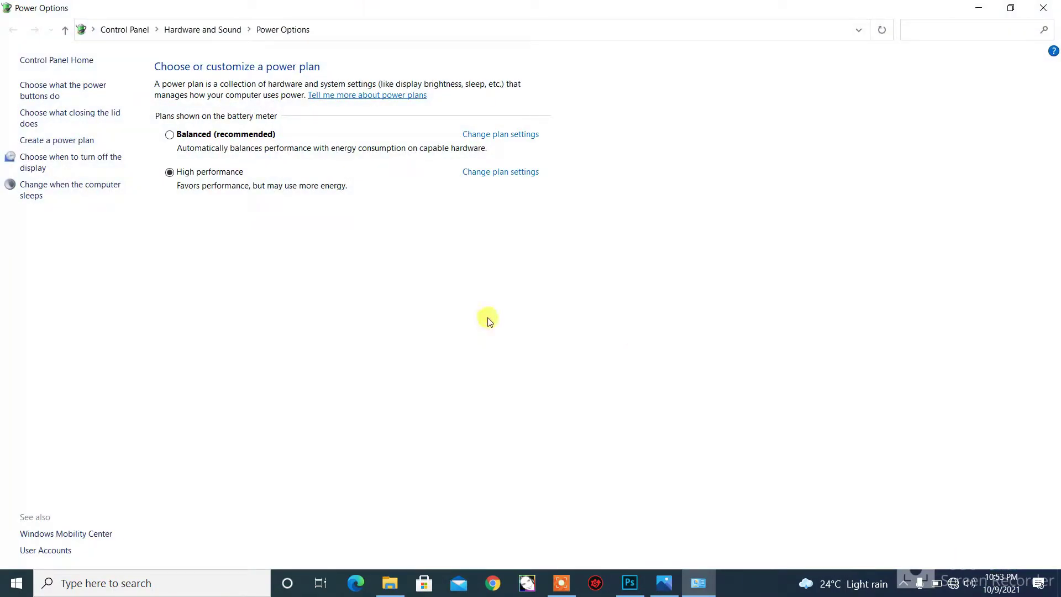
pyautogui.click(170, 135)
pyautogui.click(170, 172)
pyautogui.moveTo(189, 172)
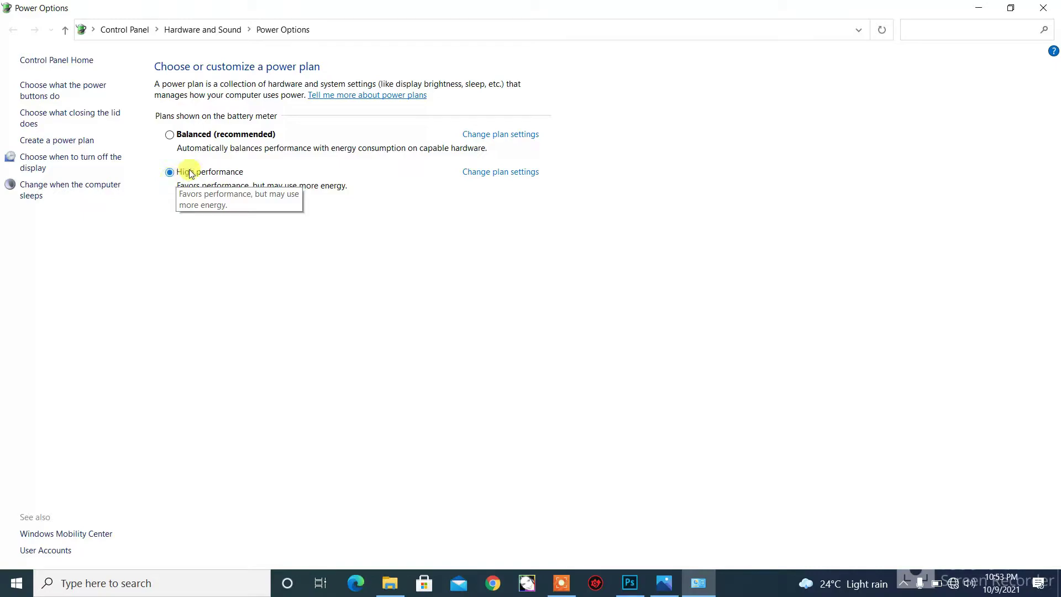
pyautogui.click(1043, 8)
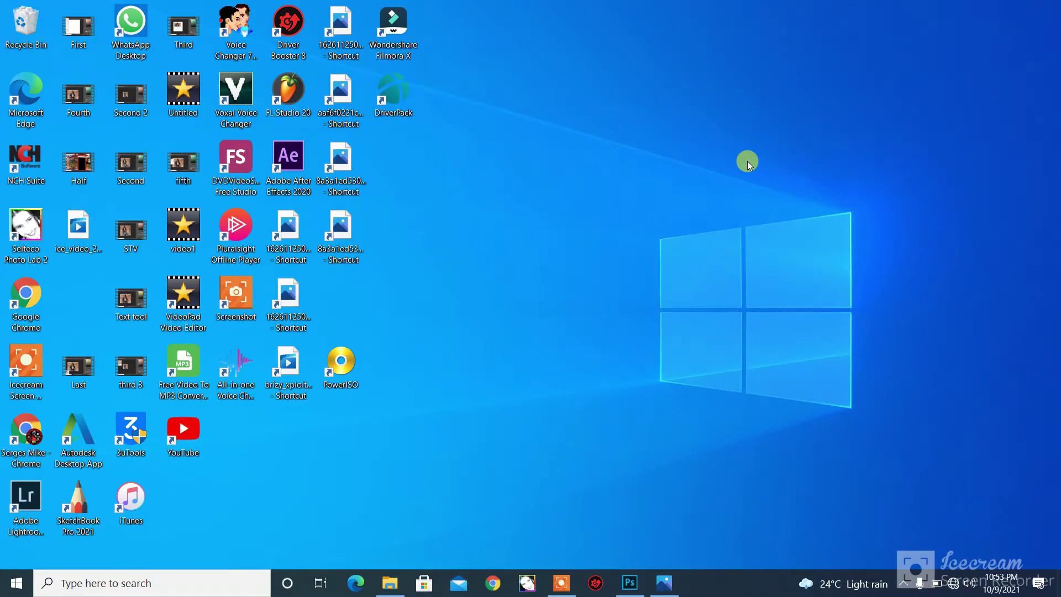
# Open Display settings from the desktop and scroll down to the multiple displays section
pyautogui.rightClick(746, 161)
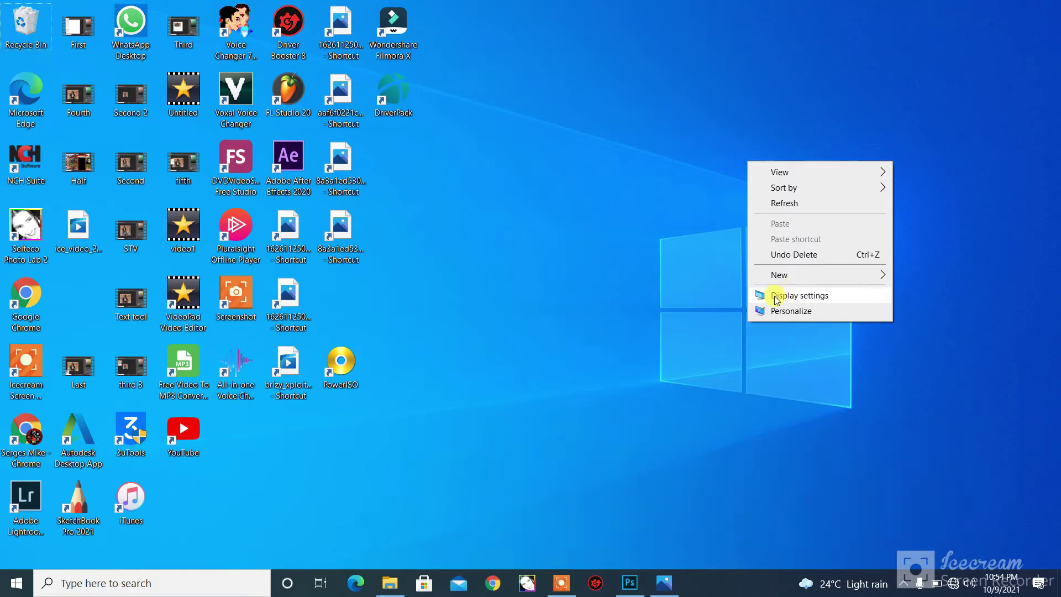
pyautogui.click(773, 297)
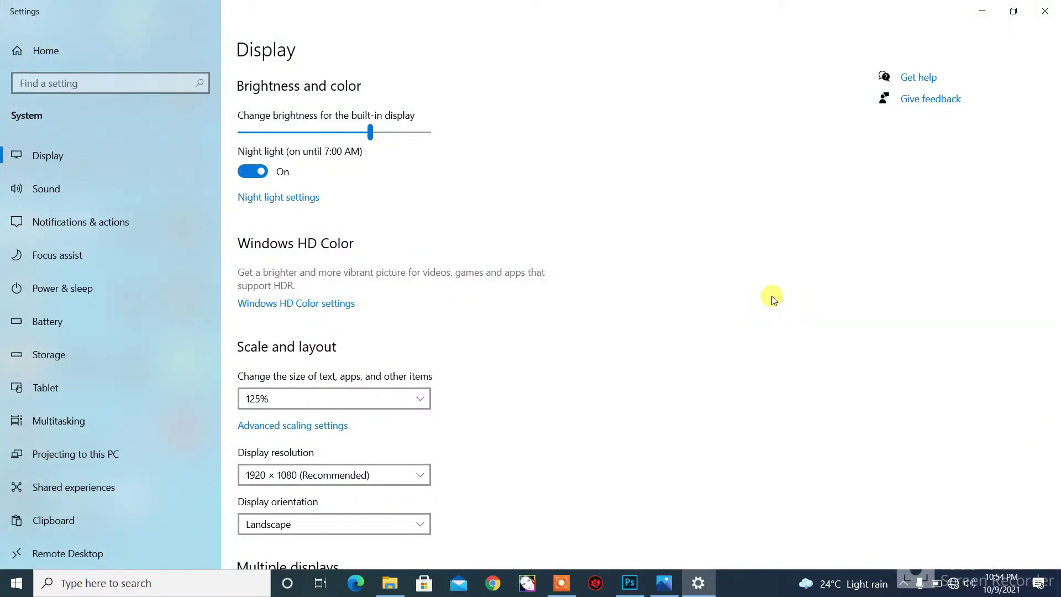
pyautogui.moveTo(1055, 145)
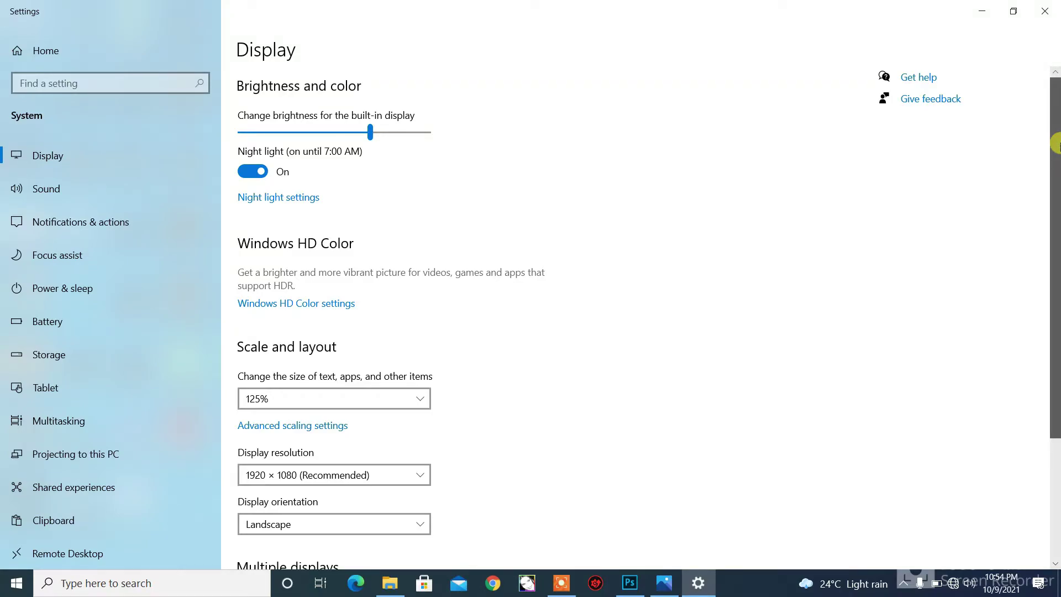
pyautogui.scroll(-3, 1056, 144)
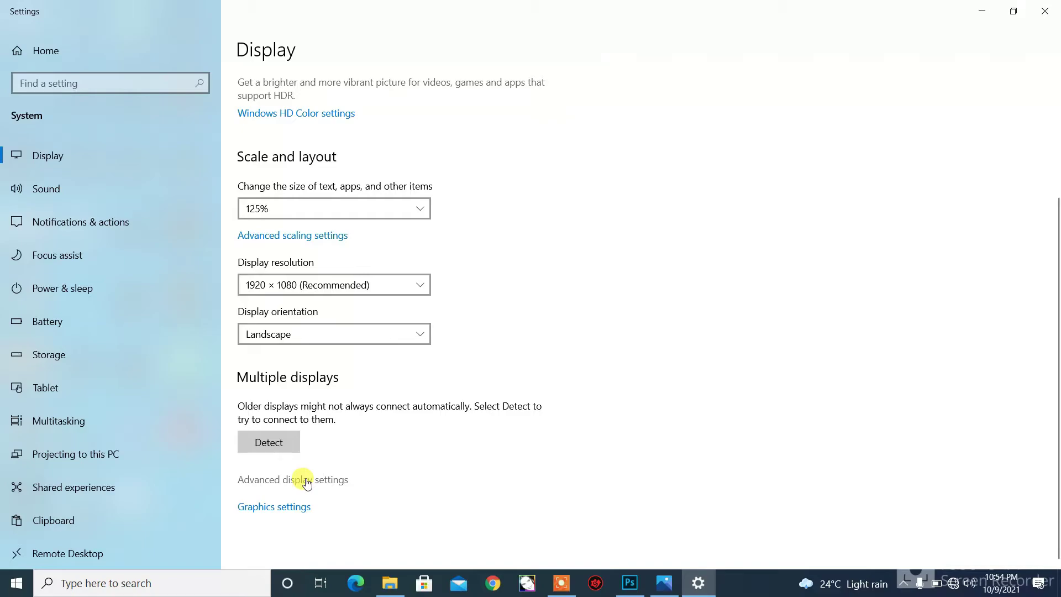
# Add the Adobe Lightroom Classic desktop shortcut to the Graphics settings app list
pyautogui.click(268, 513)
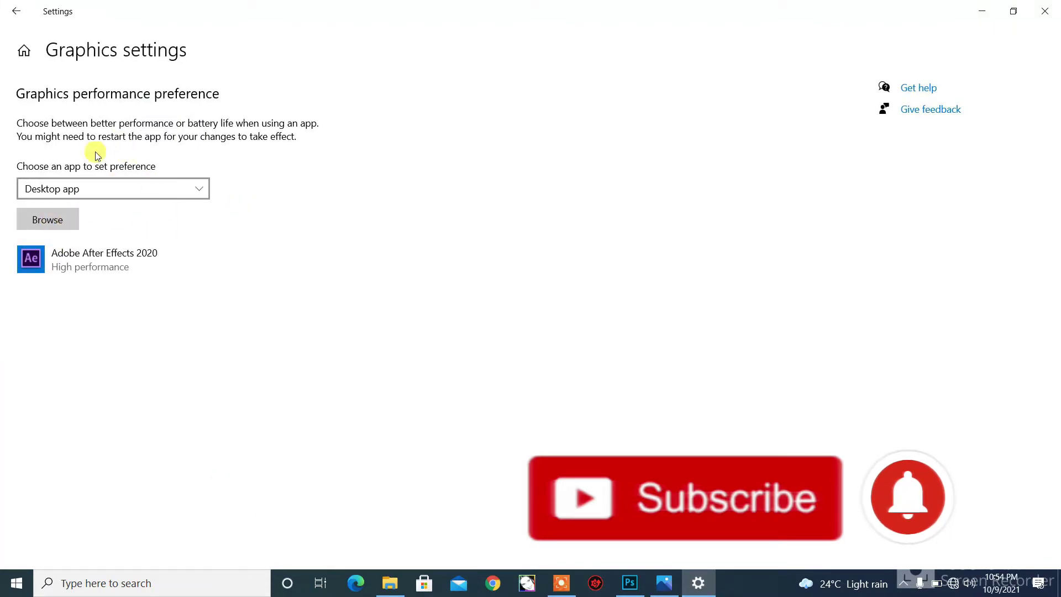
pyautogui.click(45, 222)
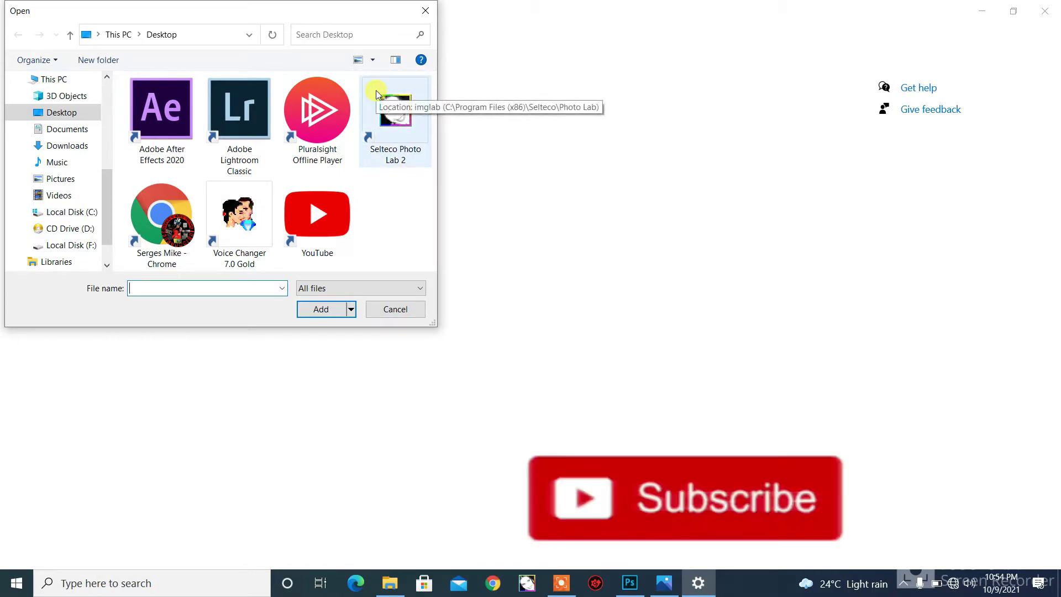
pyautogui.click(221, 94)
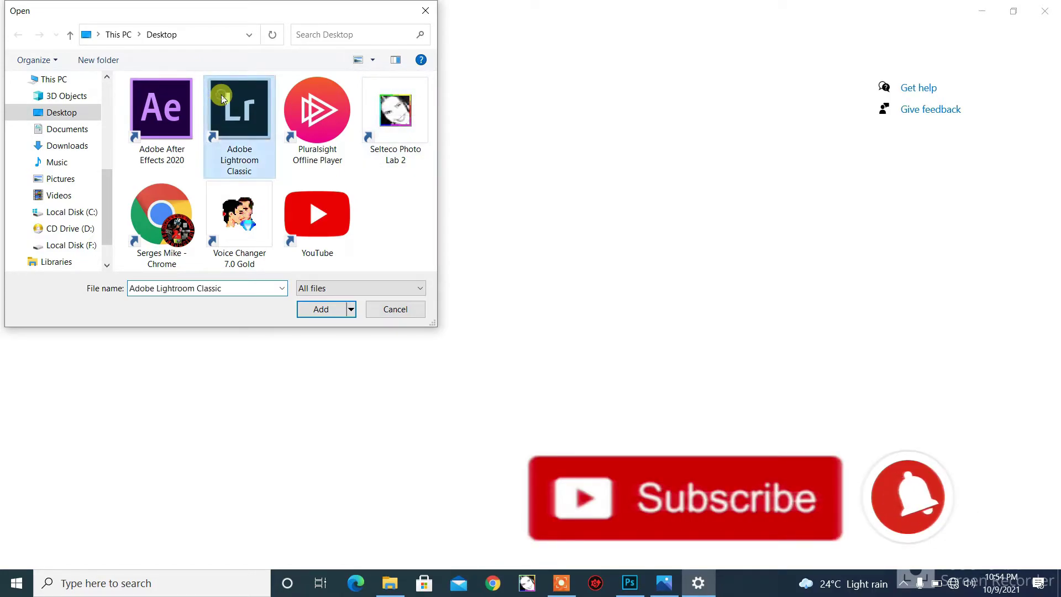
pyautogui.click(311, 308)
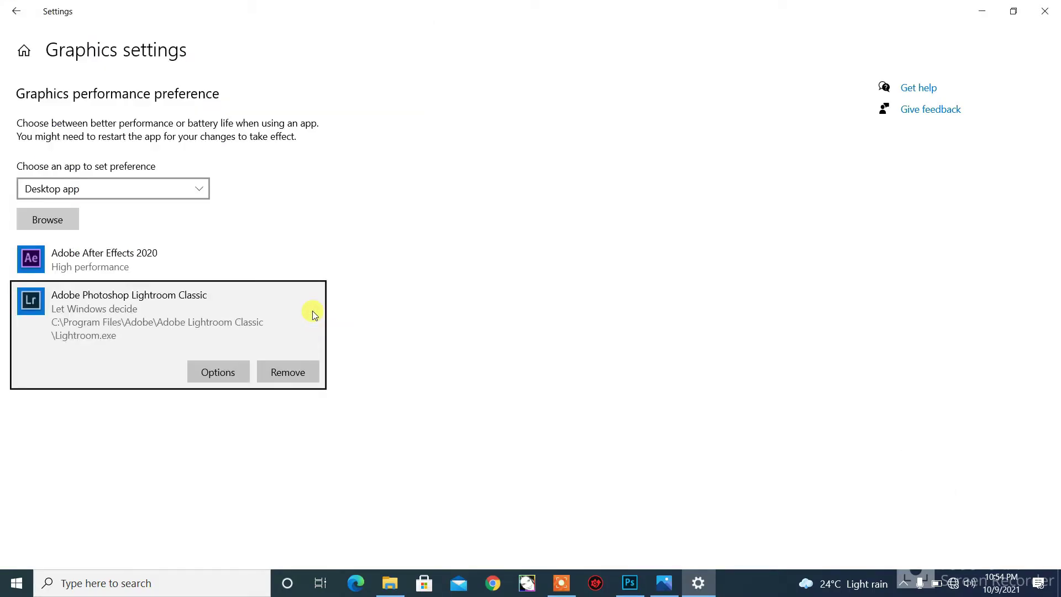
# Change Lightroom Classic's graphics option from Let Windows decide to High performance and save
pyautogui.click(209, 373)
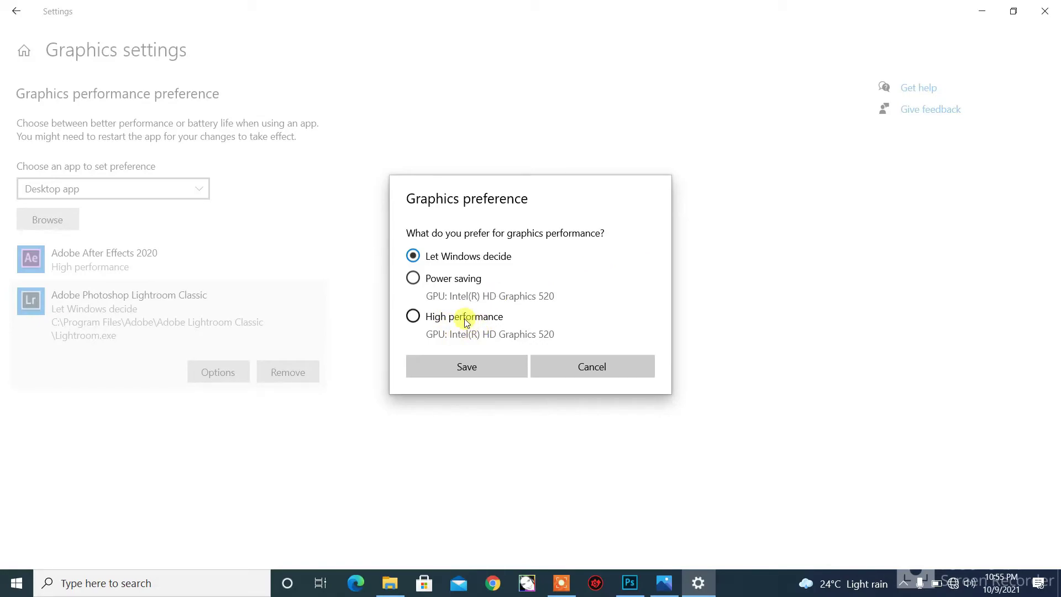
pyautogui.click(434, 316)
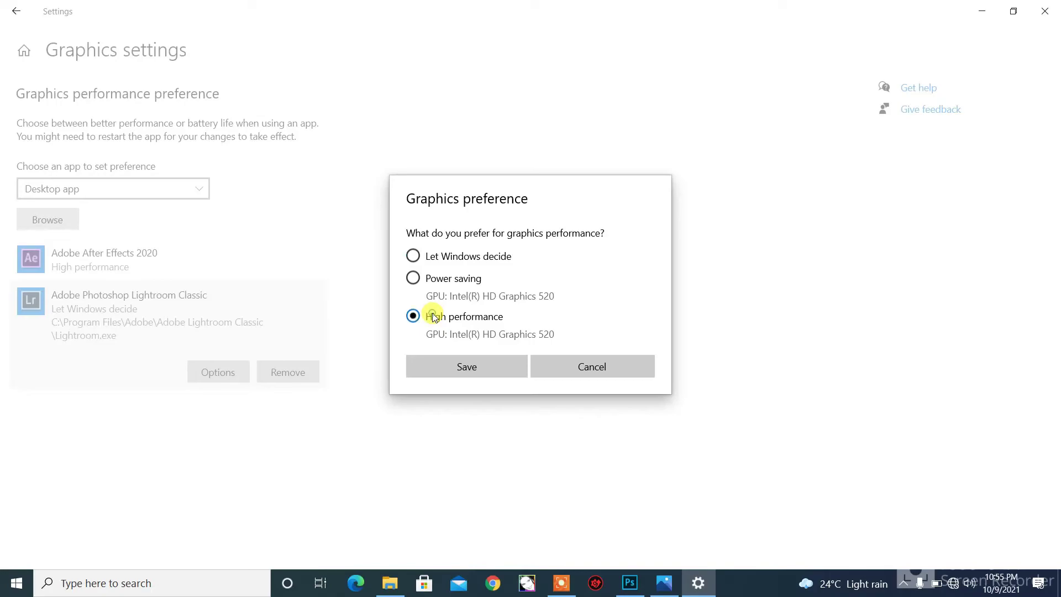
pyautogui.click(466, 368)
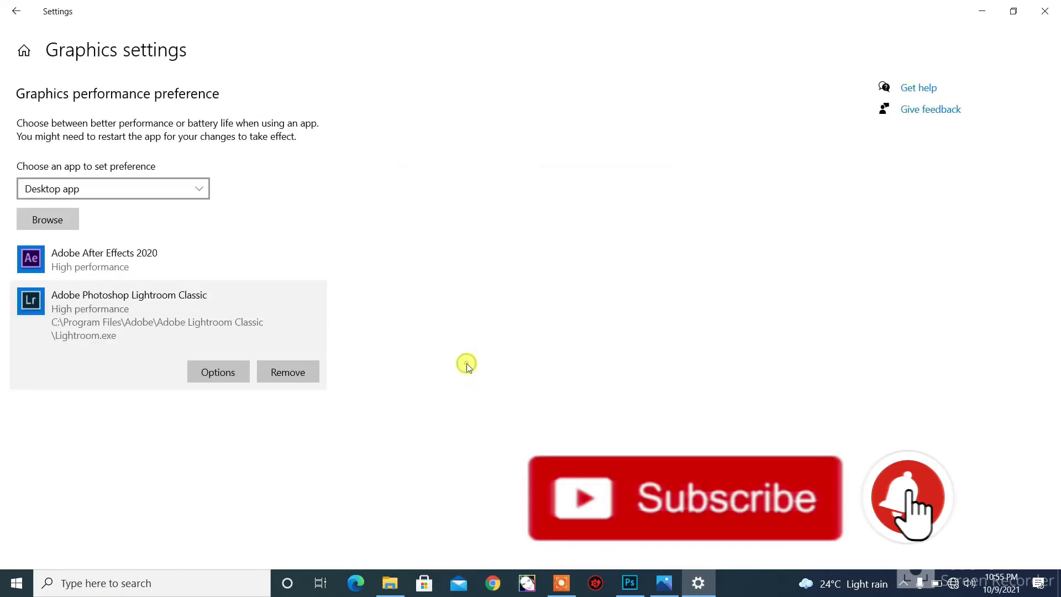